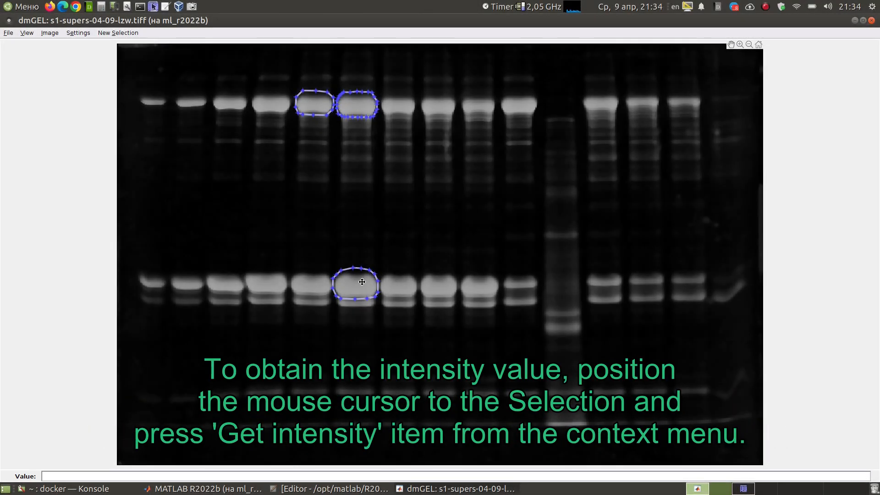
- Get the intensity of the selected lower band in the sixth lane and move its Selection Details window to the second monitor
{"action": "right_click", "coordinate": [362, 282]}
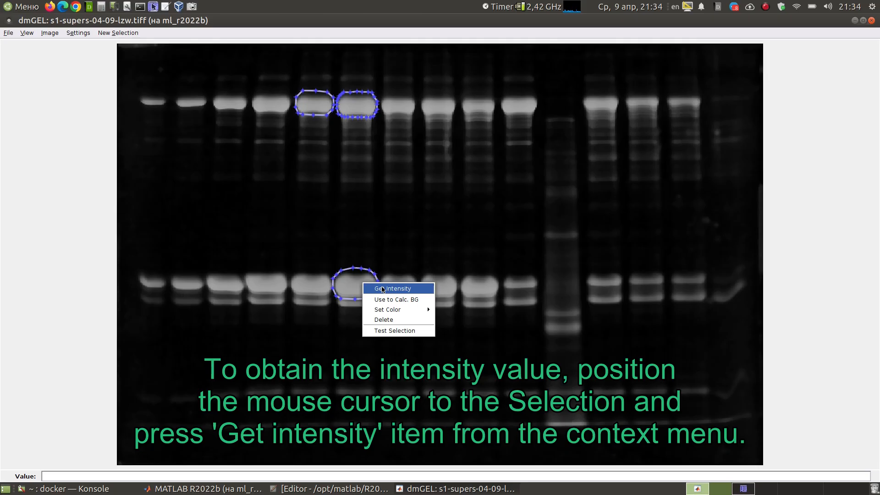
{"action": "left_click", "coordinate": [383, 289]}
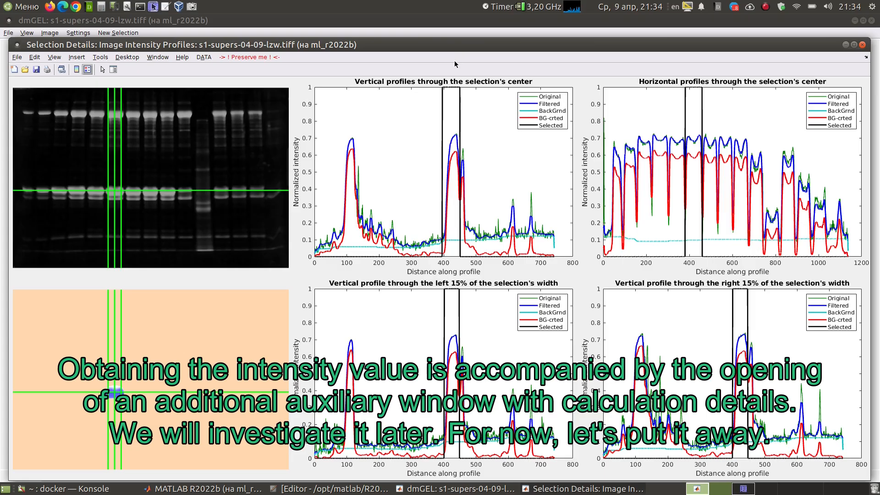
{"action": "left_click_drag", "start_coordinate": [409, 45], "coordinate": [879, 26]}
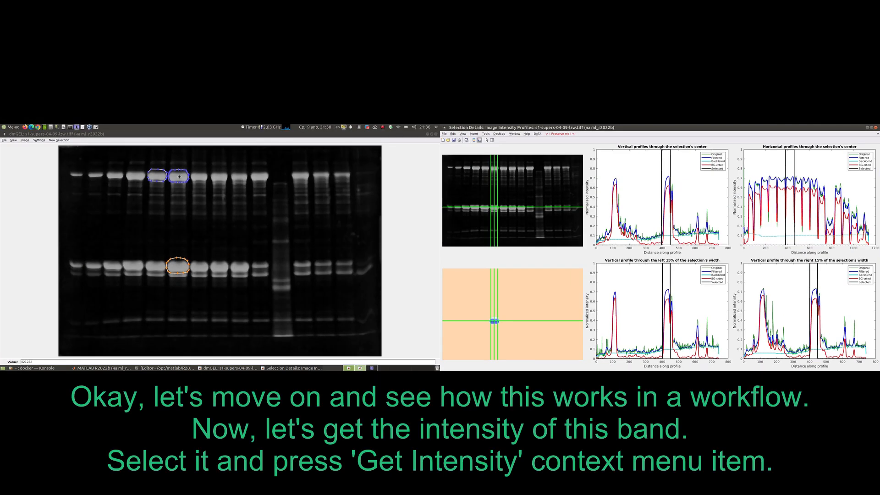
- Get the intensity of the selected upper band in the sixth lane
{"action": "right_click", "coordinate": [179, 177]}
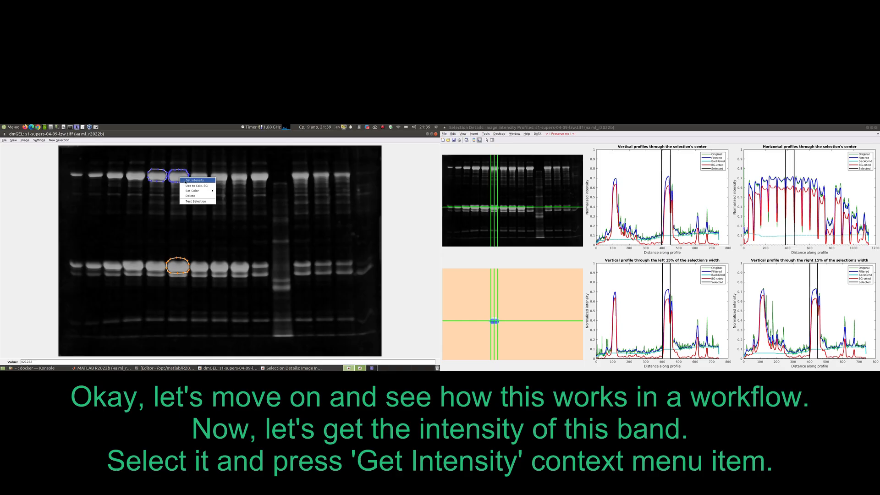
{"action": "left_click", "coordinate": [185, 181]}
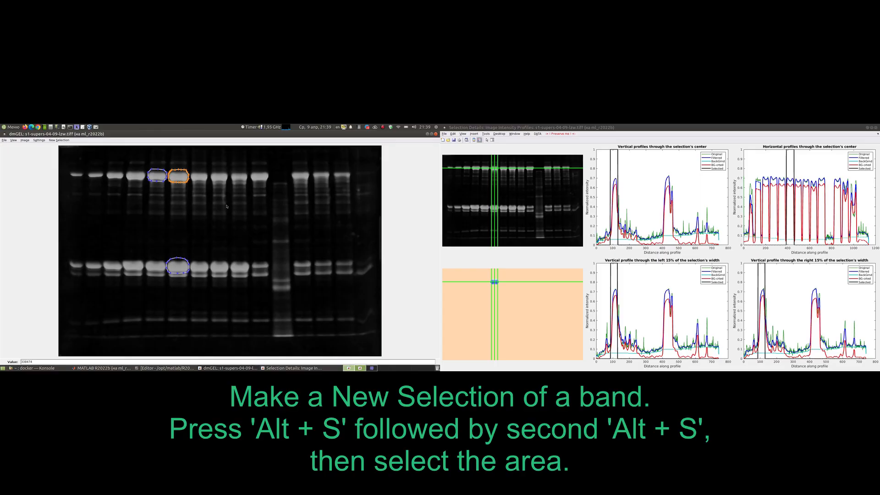
- Draw a new freehand selection around the upper band in the tenth lane and get its intensity
{"action": "key", "text": "alt+s"}
{"action": "key", "text": "alt+s"}
{"action": "mouse_move", "coordinate": [250, 177]}
{"action": "left_mouse_down"}
{"action": "mouse_move", "coordinate": [270, 177]}
{"action": "mouse_move", "coordinate": [251, 171]}
{"action": "left_mouse_up"}
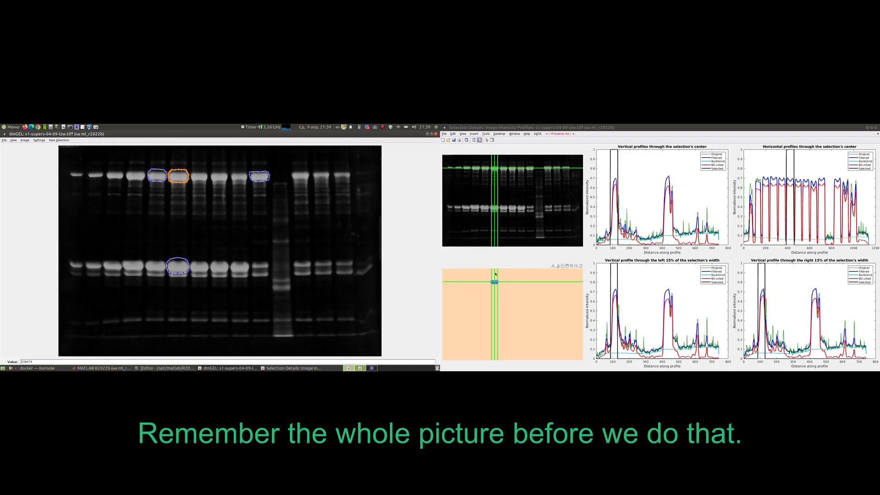
{"action": "right_click", "coordinate": [259, 177]}
{"action": "left_click", "coordinate": [266, 181]}
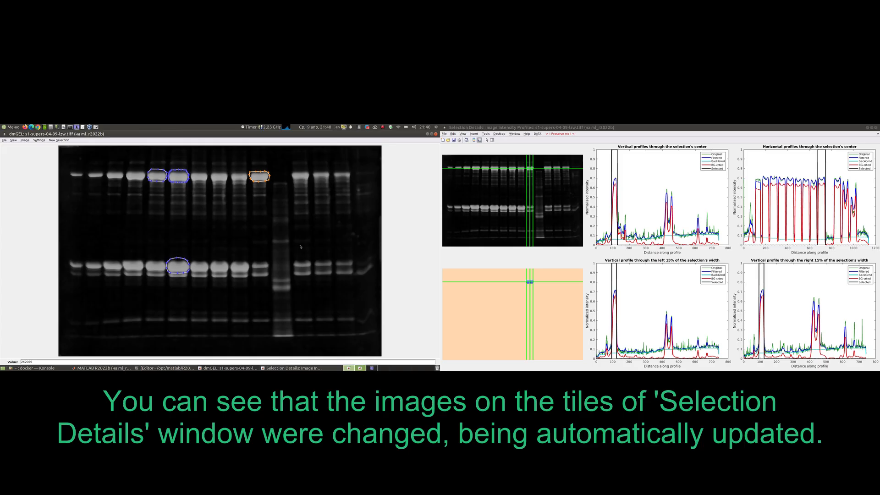
- Preserve the current Selection Details window by preventing its charts from auto-updating on a new band selection
{"action": "left_click", "coordinate": [531, 168]}
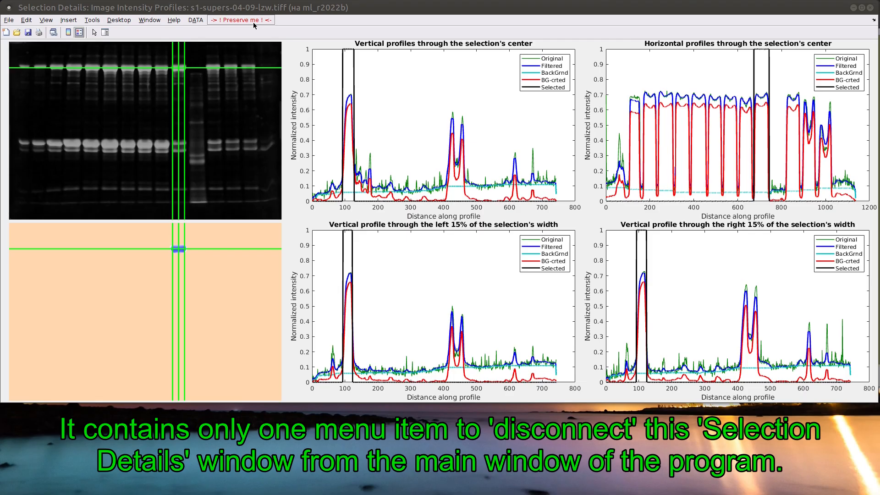
{"action": "left_click", "coordinate": [253, 20]}
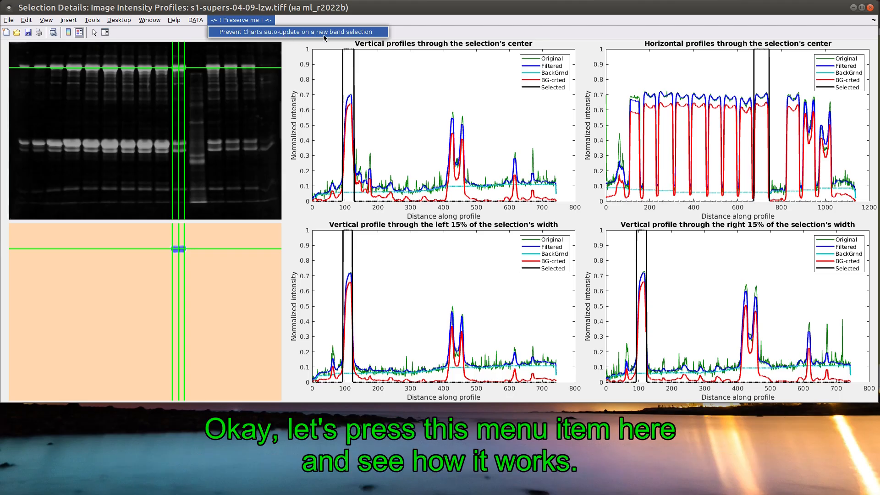
{"action": "left_click", "coordinate": [290, 32]}
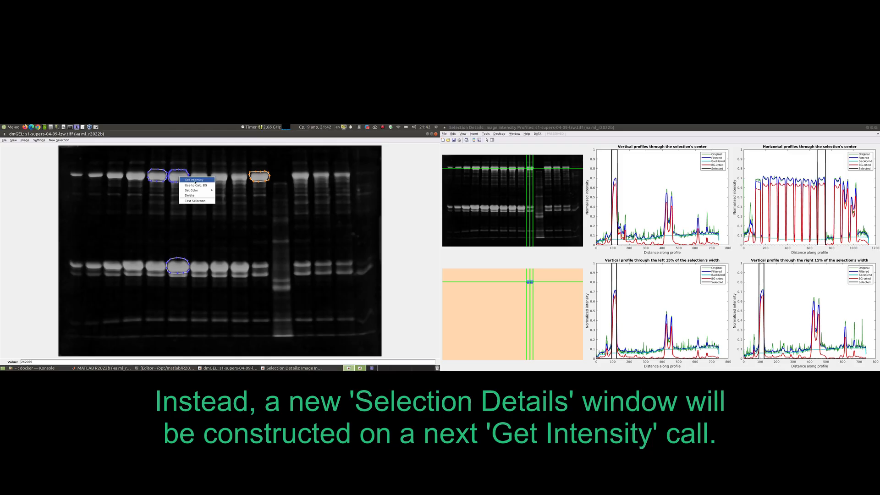
- Get the intensity of the sixth lane's upper band again and move the new Selection Details window to the second monitor
{"action": "left_click", "coordinate": [195, 180]}
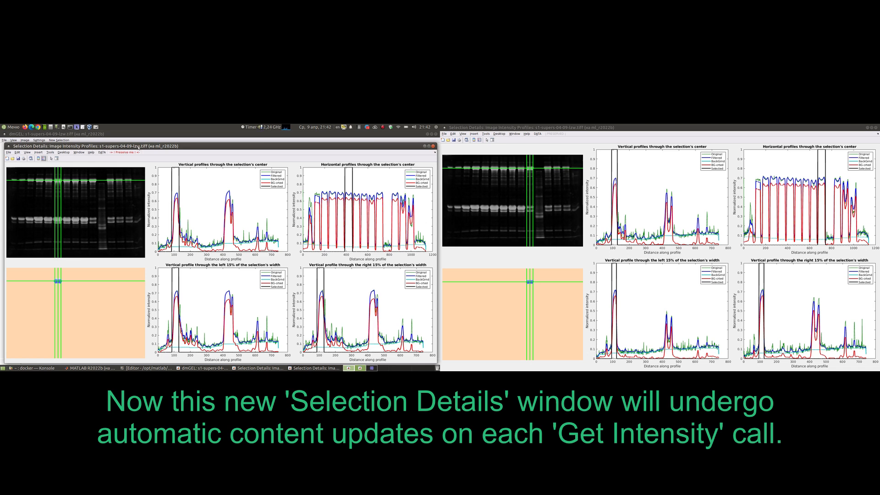
{"action": "left_click_drag", "start_coordinate": [201, 146], "coordinate": [657, 129]}
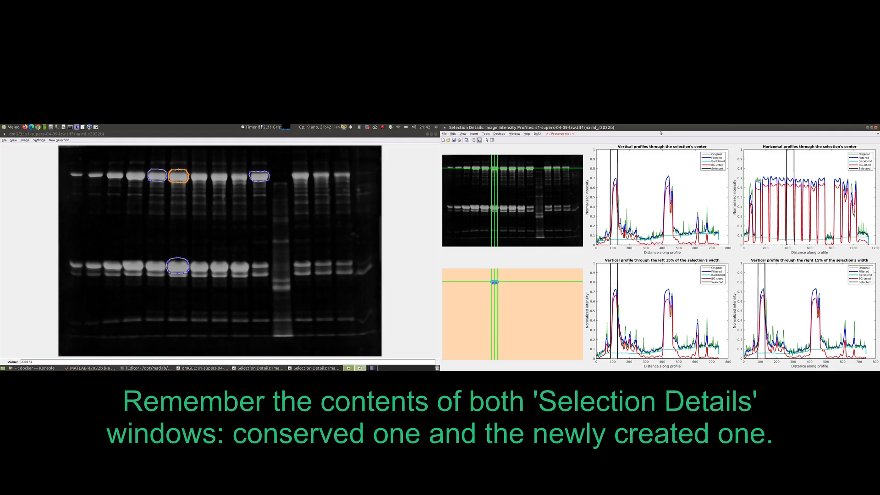
- Compare the contents of the preserved and the newly created Selection Details windows
{"action": "key", "text": "alt+Tab"}
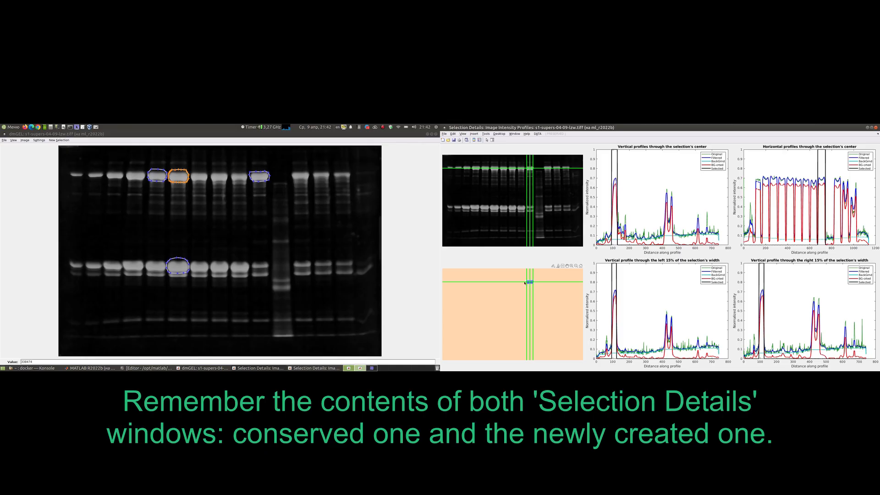
{"action": "key", "text": "alt+Tab"}
{"action": "key", "text": "alt+Tab"}
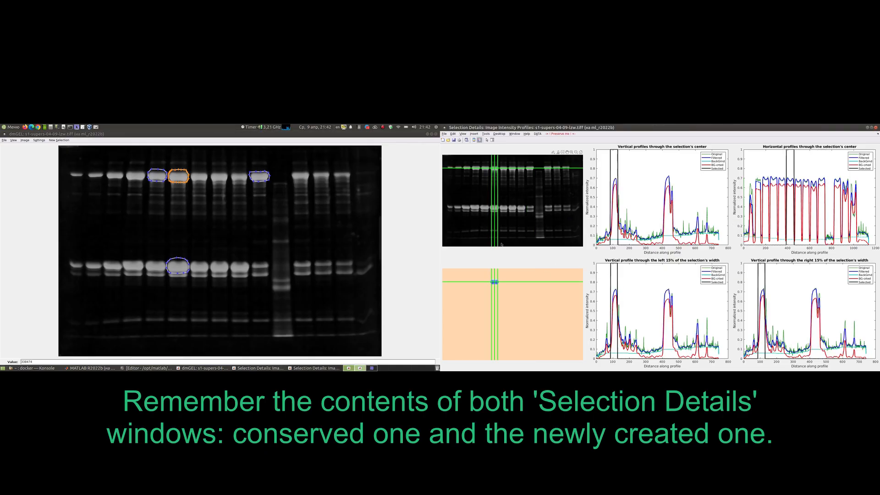
- Draw a new selection around the lower band in the second lane and get its intensity
{"action": "left_click", "coordinate": [90, 224]}
{"action": "key", "text": "alt+s"}
{"action": "key", "text": "Escape"}
{"action": "key", "text": "alt+s"}
{"action": "key", "text": "Return"}
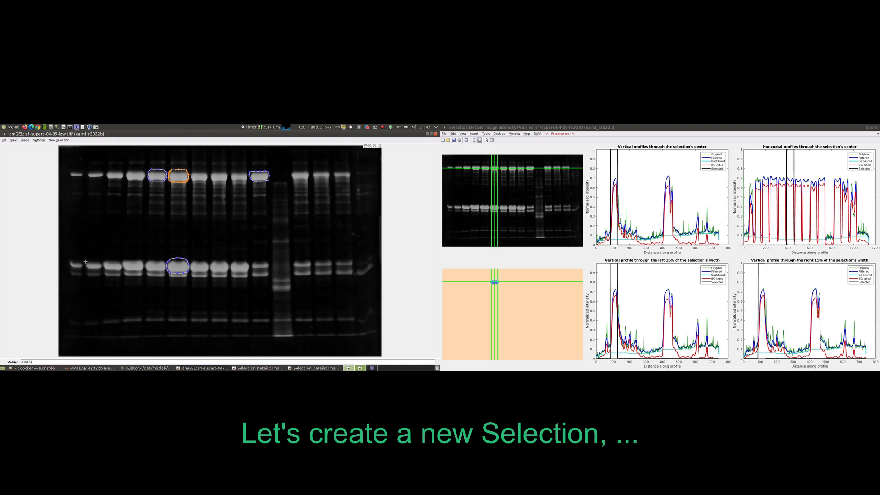
{"action": "mouse_move", "coordinate": [97, 269]}
{"action": "left_mouse_down"}
{"action": "mouse_move", "coordinate": [101, 261]}
{"action": "mouse_move", "coordinate": [93, 261]}
{"action": "left_mouse_up"}
{"action": "right_click", "coordinate": [98, 264]}
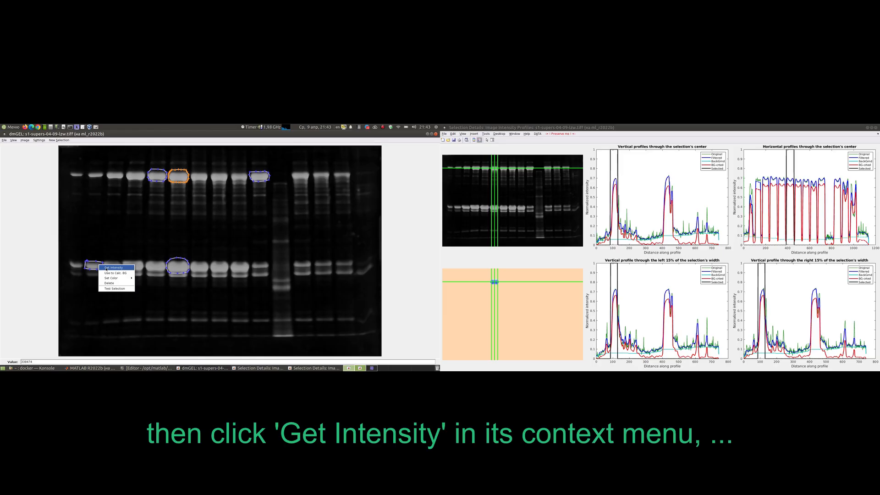
{"action": "left_click", "coordinate": [106, 268]}
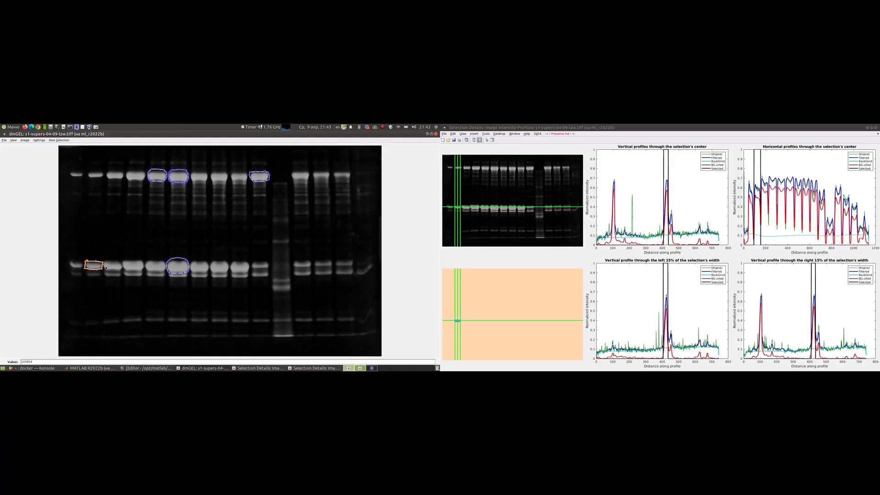
- Bring up the preserved Selection Details window and shrink it to compare its charts with those of the auto-updating window
{"action": "key", "text": "alt+Tab"}
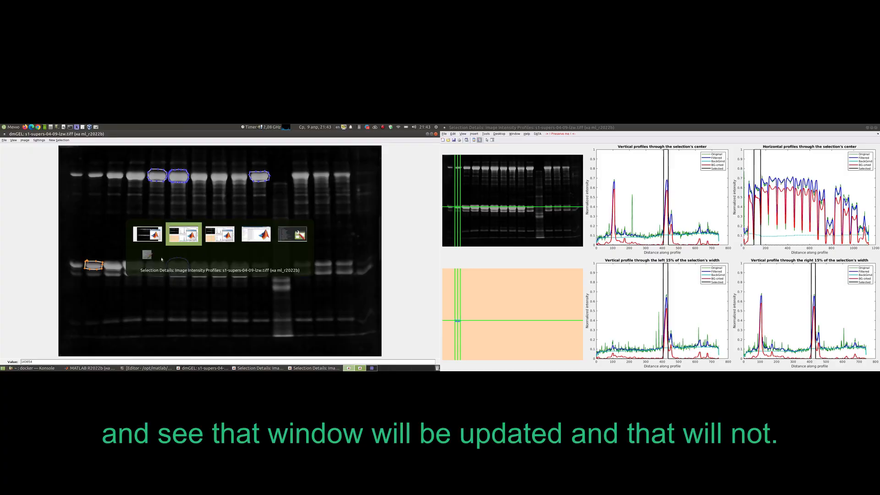
{"action": "key", "text": "alt+Tab"}
{"action": "key", "text": "alt+Tab"}
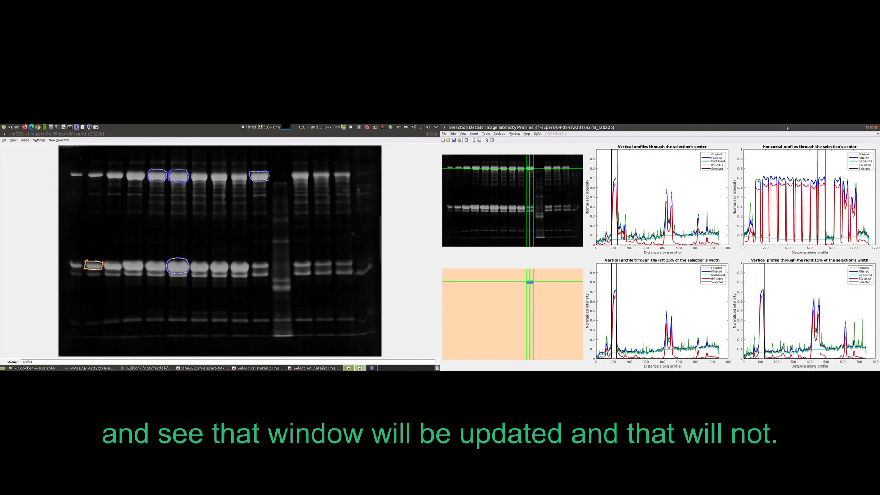
{"action": "left_click", "coordinate": [871, 128]}
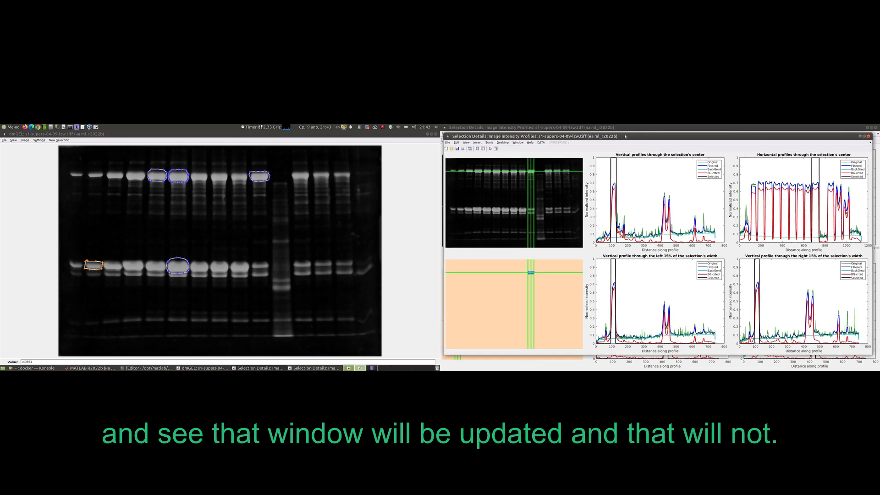
{"action": "left_click_drag", "start_coordinate": [625, 136], "coordinate": [630, 127]}
{"action": "left_click_drag", "start_coordinate": [449, 124], "coordinate": [456, 148]}
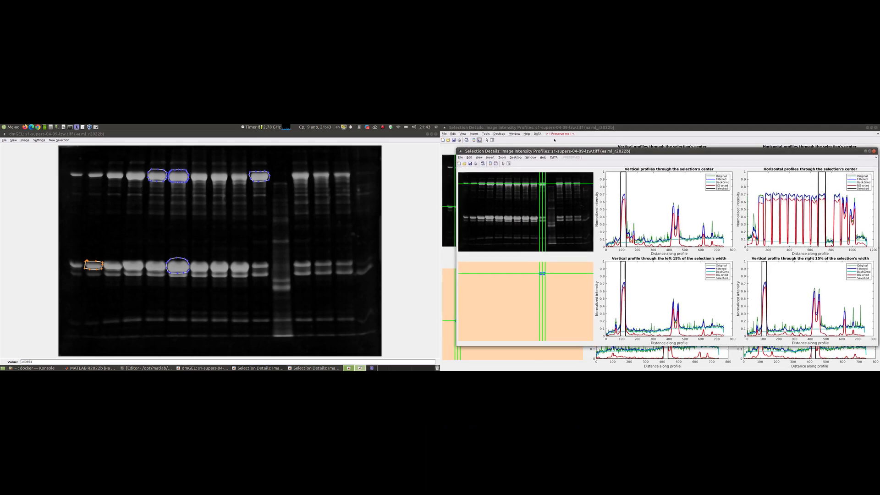
- Close both Selection Details windows
{"action": "left_click", "coordinate": [873, 151]}
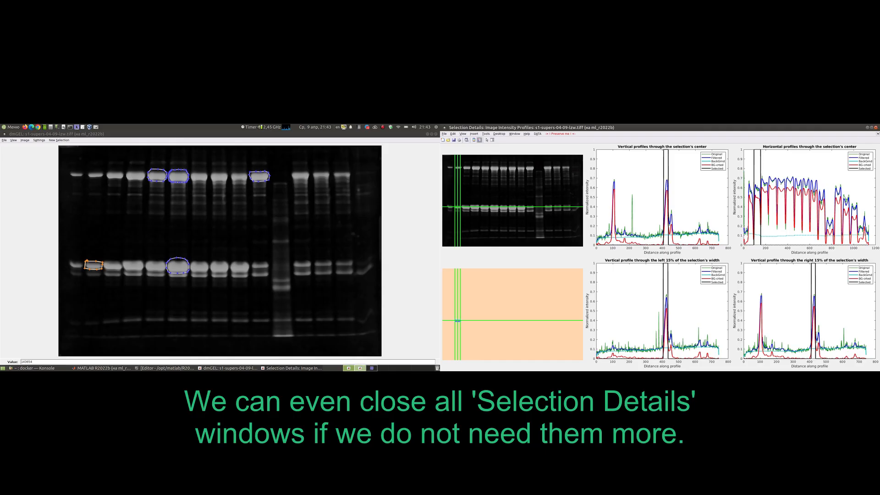
{"action": "left_click", "coordinate": [875, 128]}
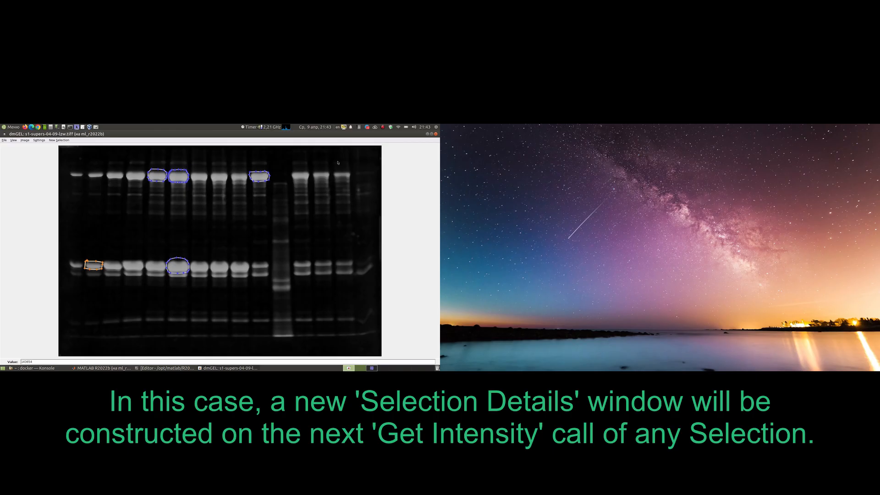
- Get the intensity of the sixth lane's lower band and place the resulting Selection Details window on the second monitor
{"action": "right_click", "coordinate": [183, 268]}
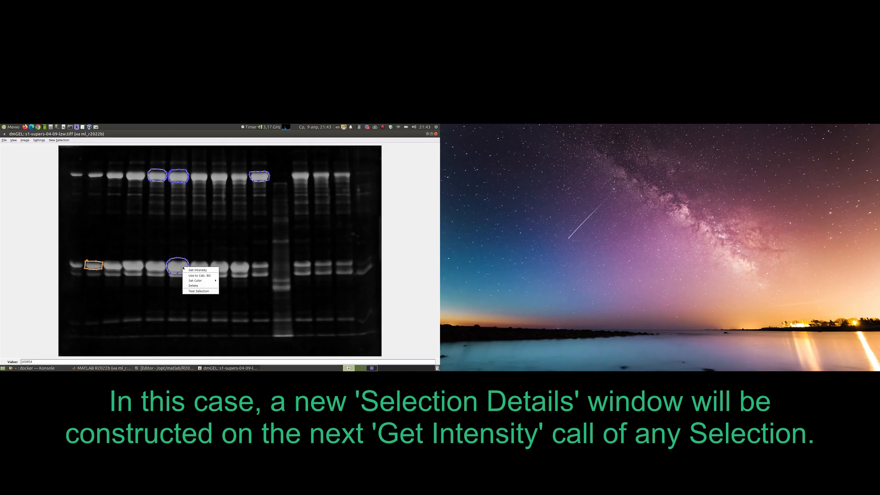
{"action": "left_click", "coordinate": [198, 269]}
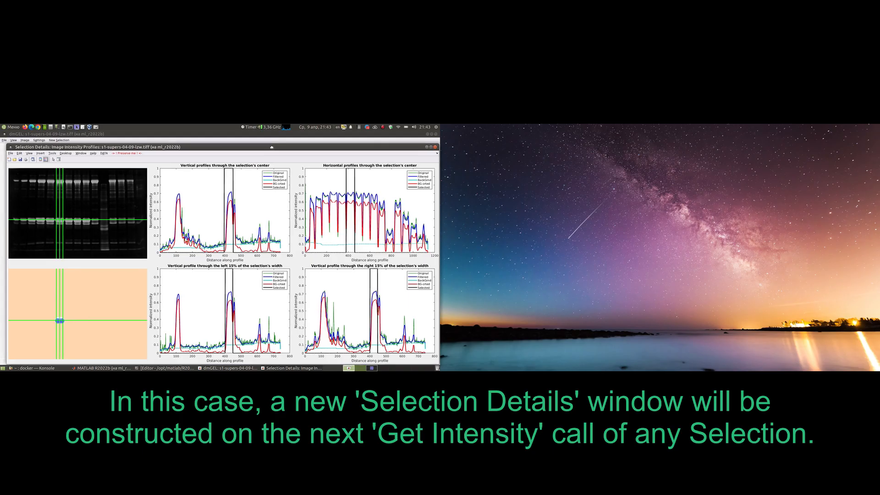
{"action": "left_click_drag", "start_coordinate": [585, 157], "coordinate": [707, 137]}
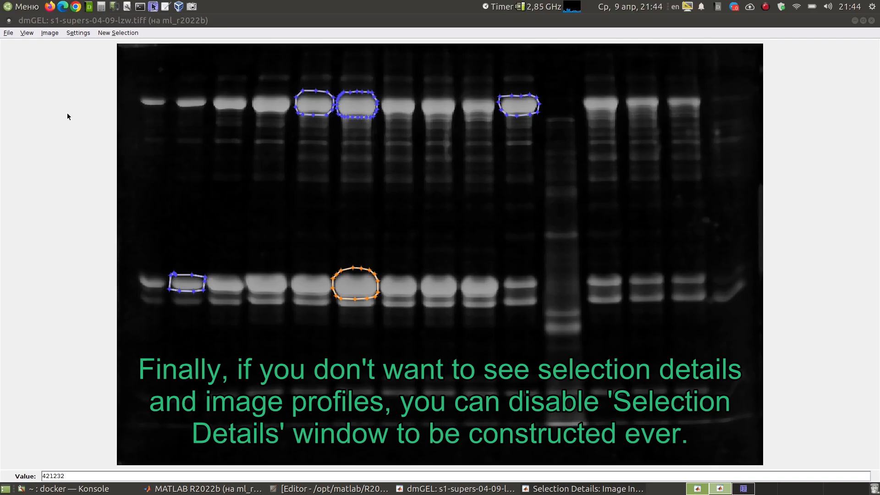
- Turn off Display Calculation Details and close the open Selection Details window
{"action": "left_click", "coordinate": [28, 34]}
{"action": "left_click", "coordinate": [27, 34]}
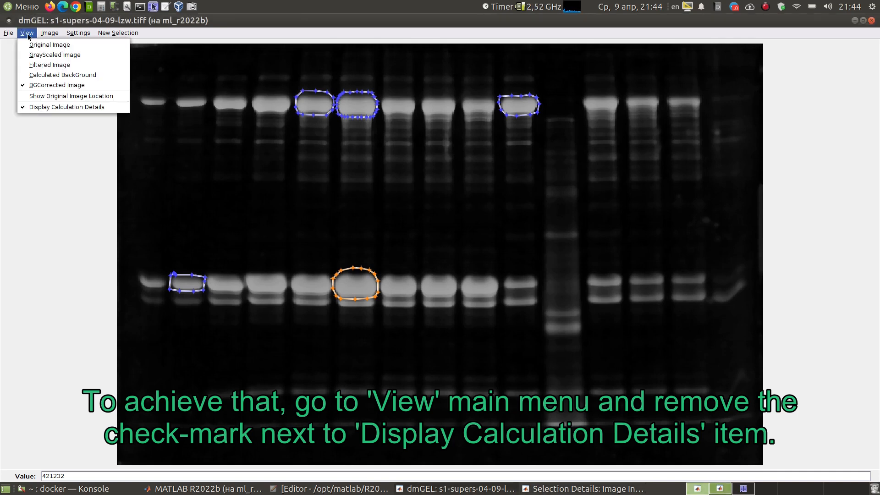
{"action": "left_click", "coordinate": [53, 108]}
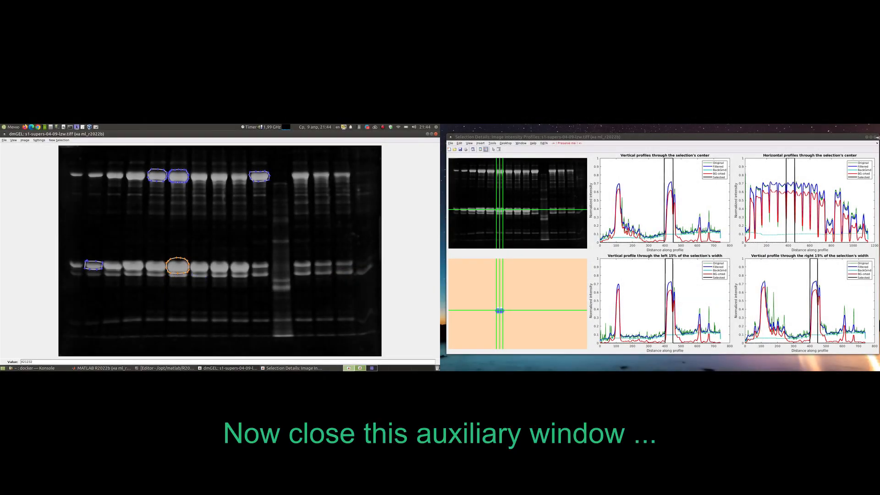
{"action": "left_click", "coordinate": [876, 137]}
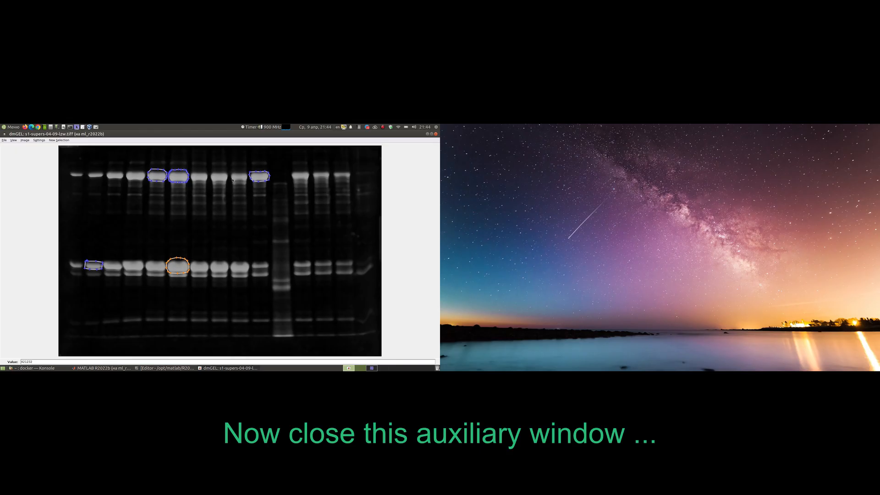
- Get the intensities of the fifth lane's upper band, the second lane's lower band and the sixth lane's lower band
{"action": "right_click", "coordinate": [157, 174]}
{"action": "left_click", "coordinate": [159, 178]}
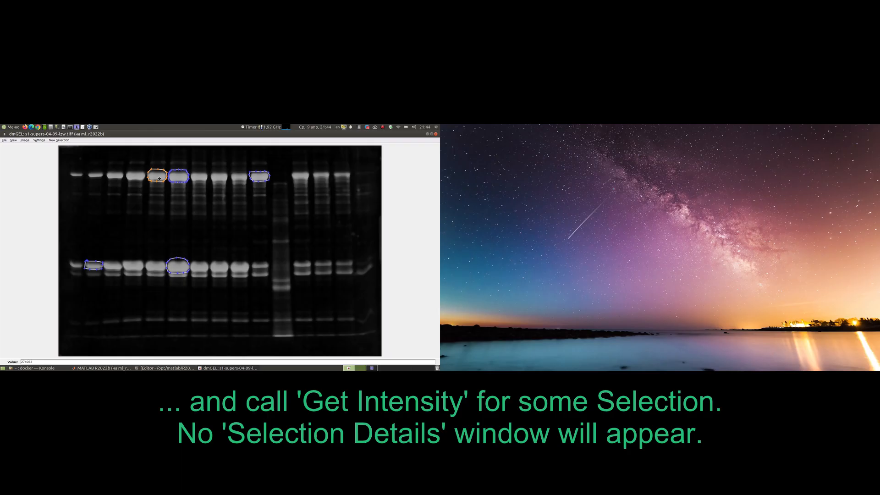
{"action": "right_click", "coordinate": [92, 265]}
{"action": "left_click", "coordinate": [102, 270]}
{"action": "right_click", "coordinate": [174, 267]}
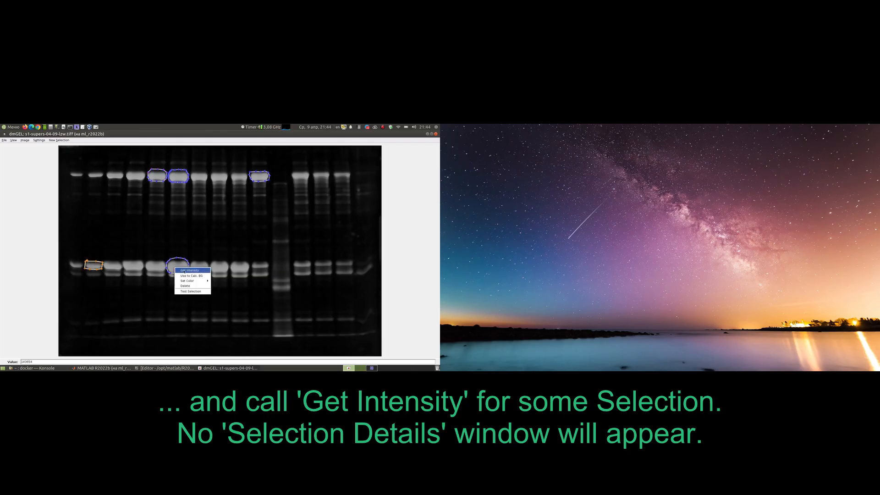
{"action": "left_click", "coordinate": [183, 270]}
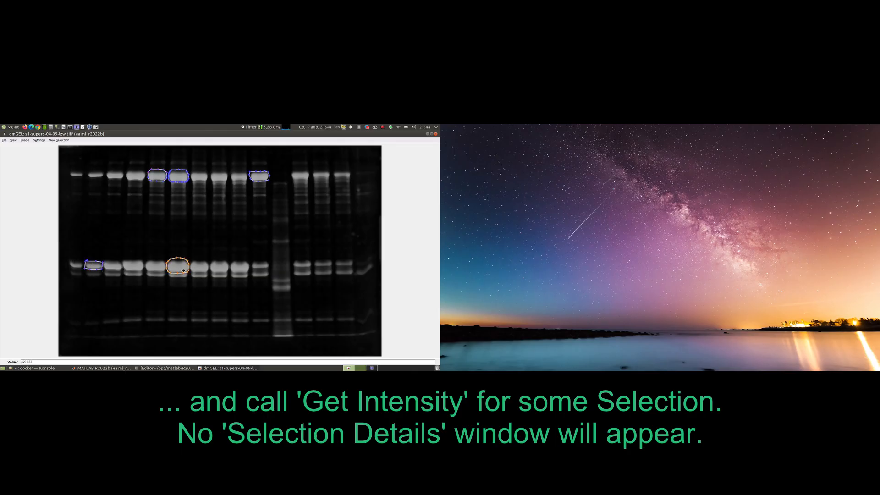